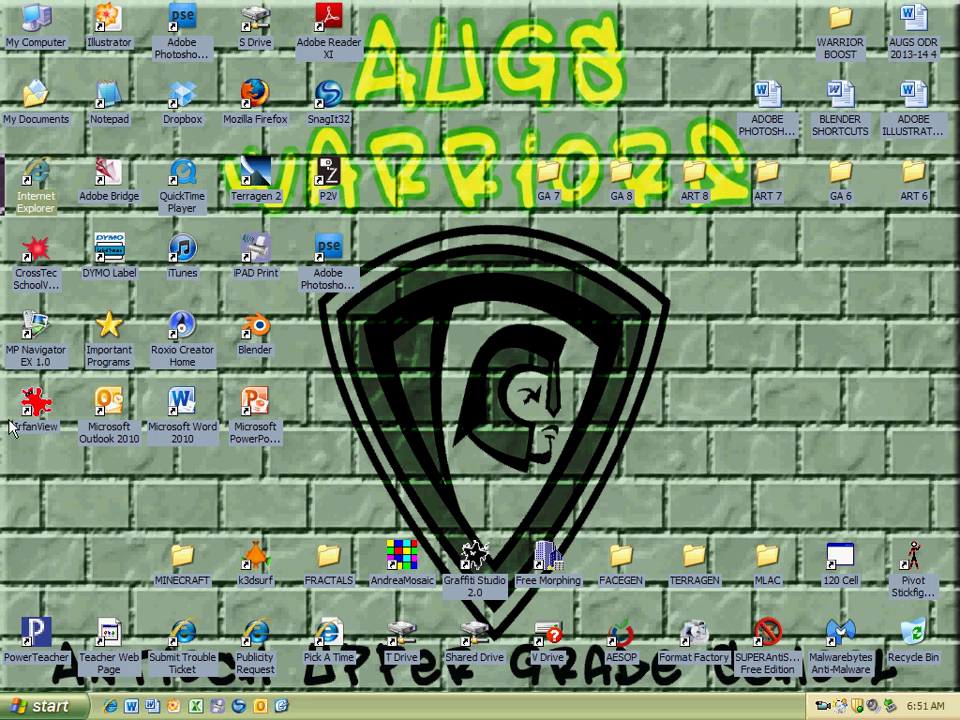
- Launch Internet Explorer from the Start menu's All Programs list
left_click(46, 710)
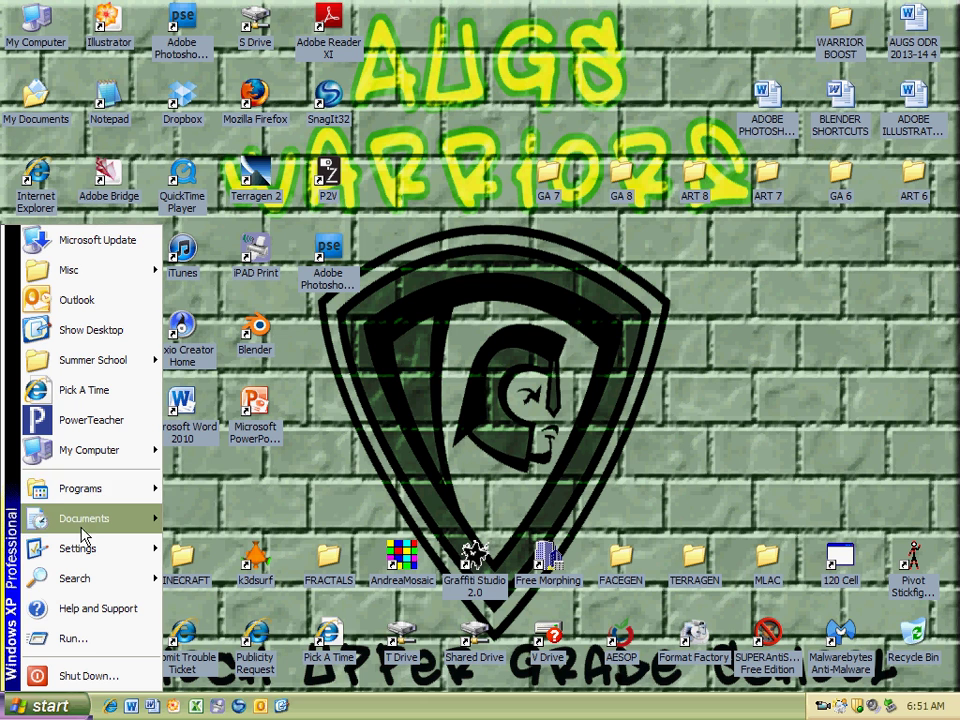
mouse_move(62, 500)
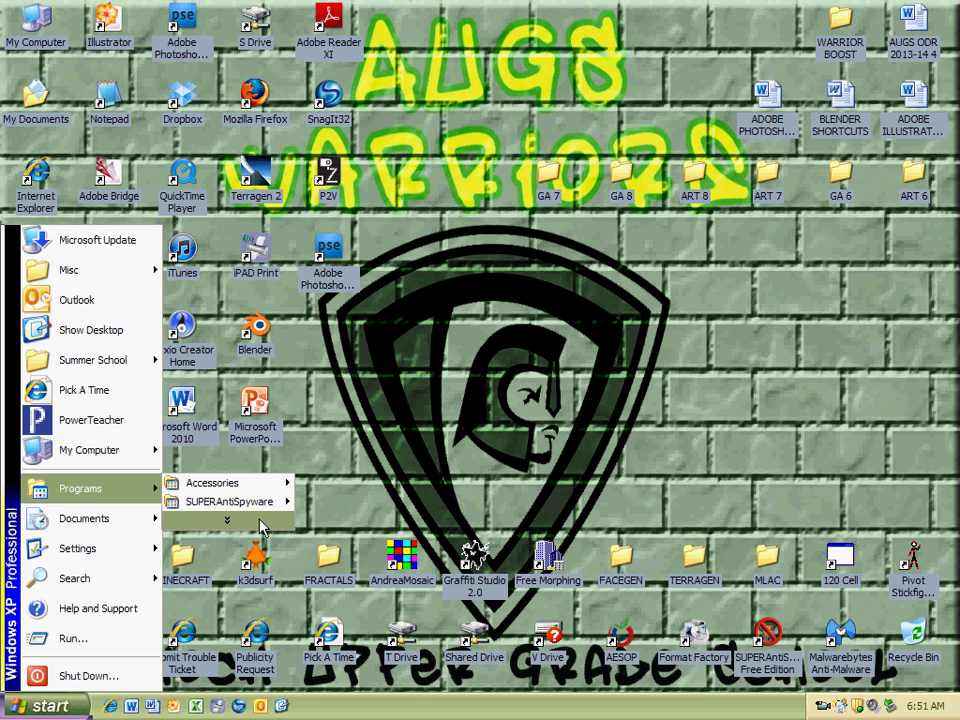
left_click(228, 513)
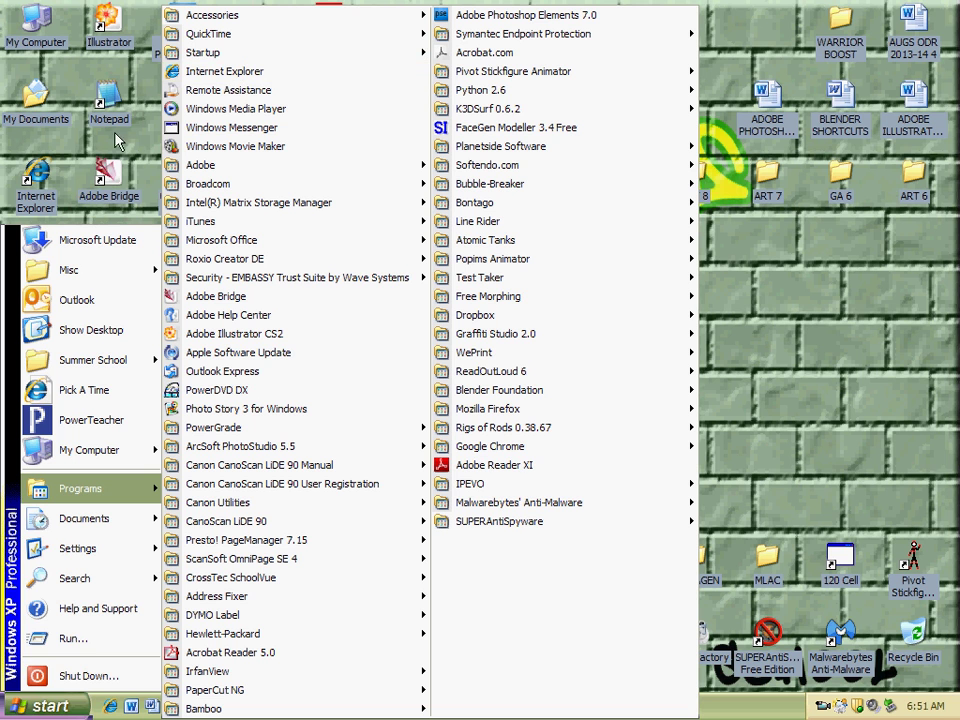
double_click(33, 175)
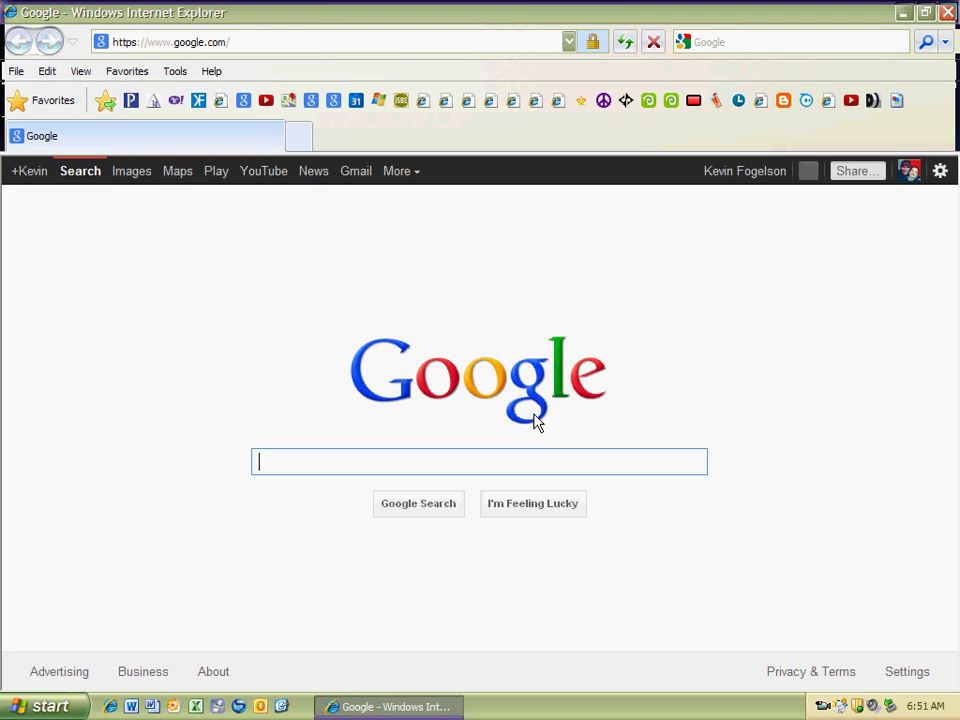
- Go to the Google home page by entering google in the address bar
key("alt+d")
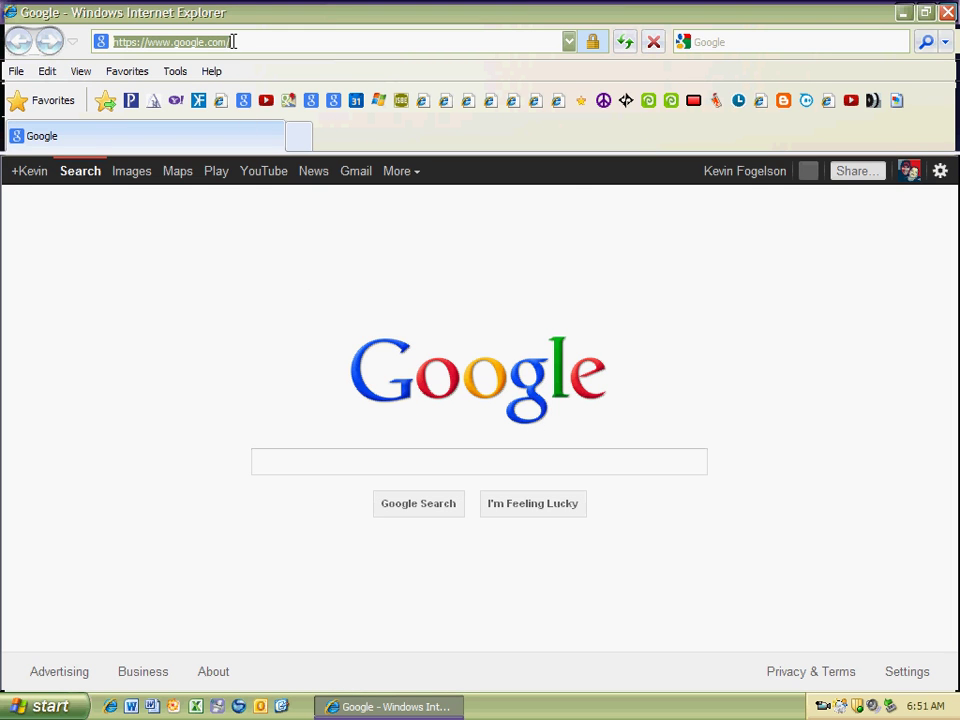
type("google")
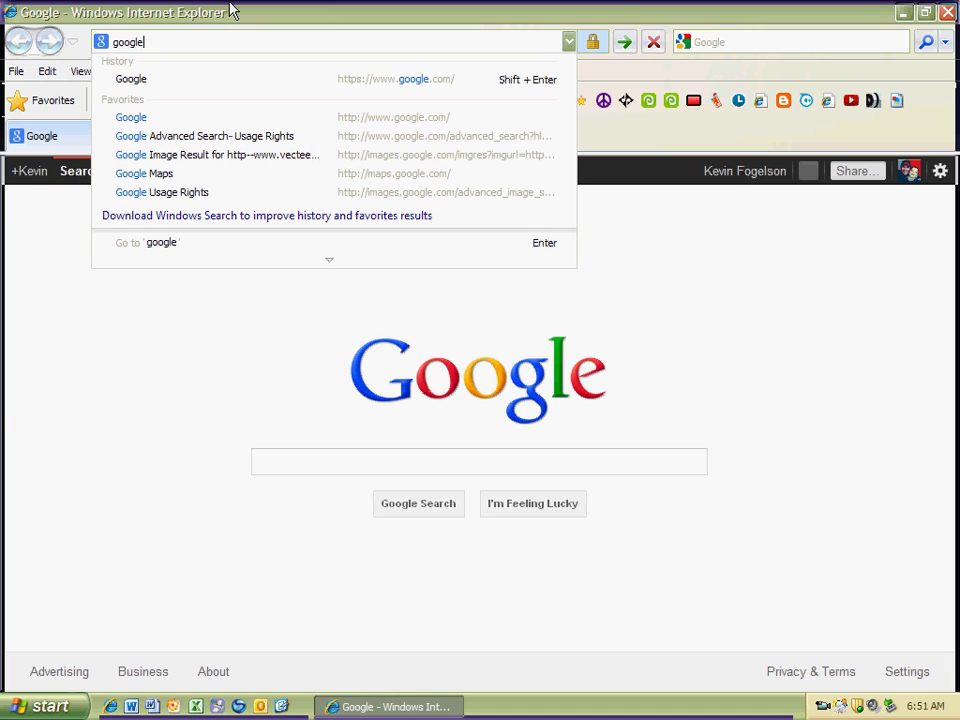
key("Return")
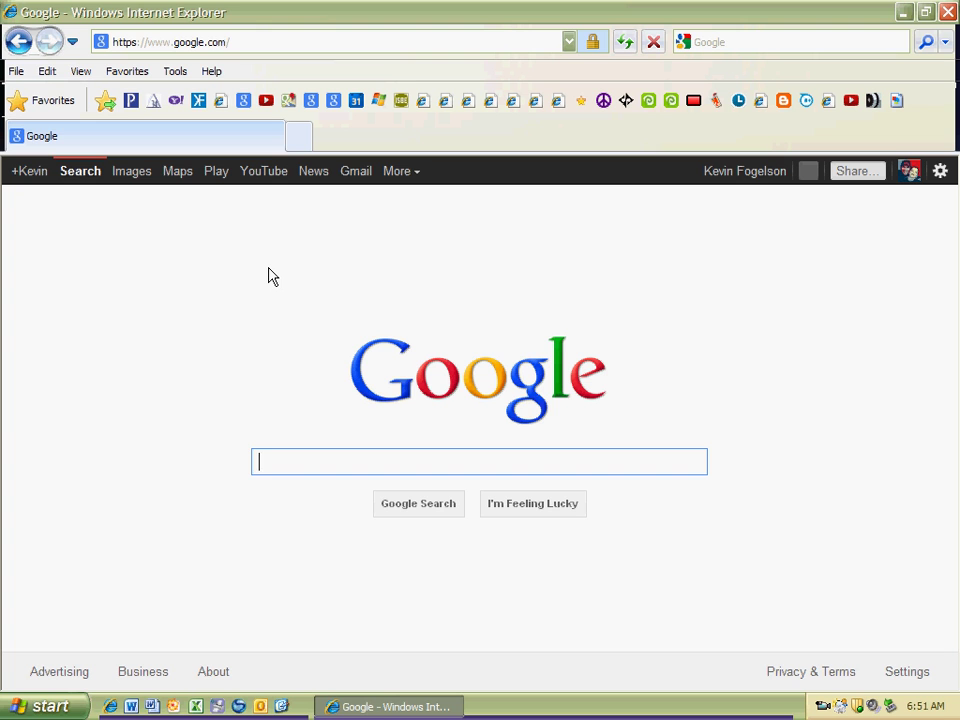
- Search for dog, switch to Images, and set SafeSearch to filter explicit results
type("do")
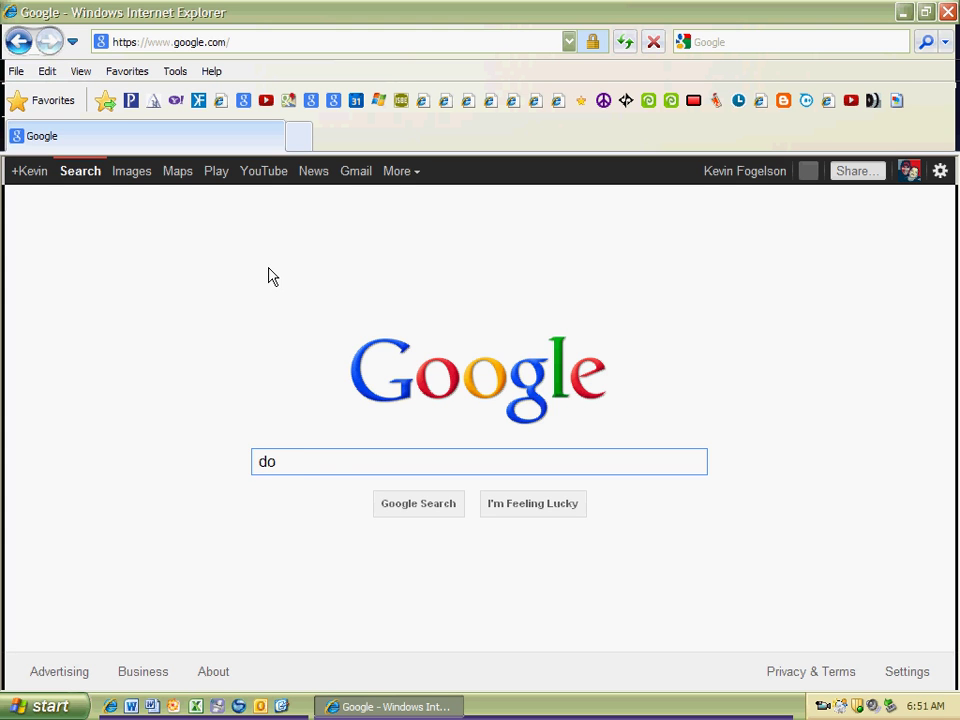
type("g")
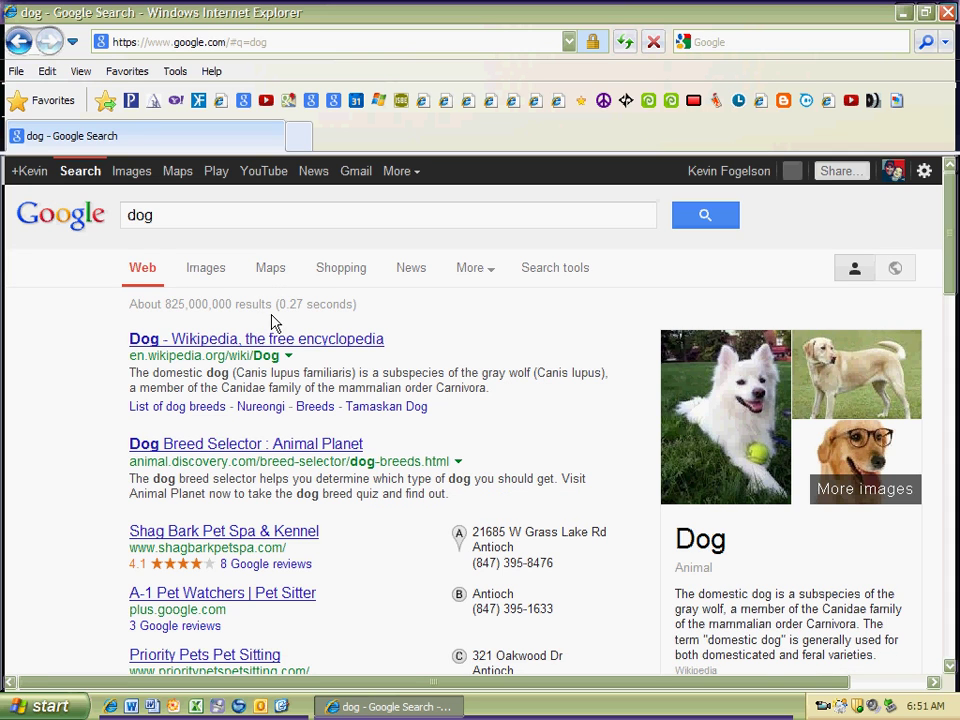
left_click(208, 271)
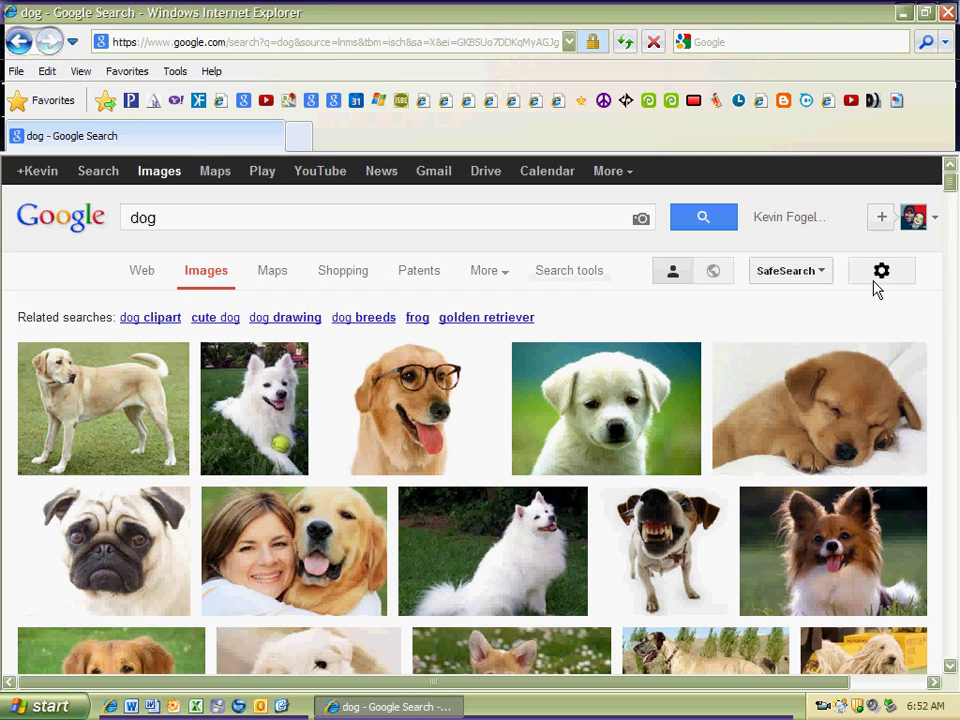
left_click(816, 281)
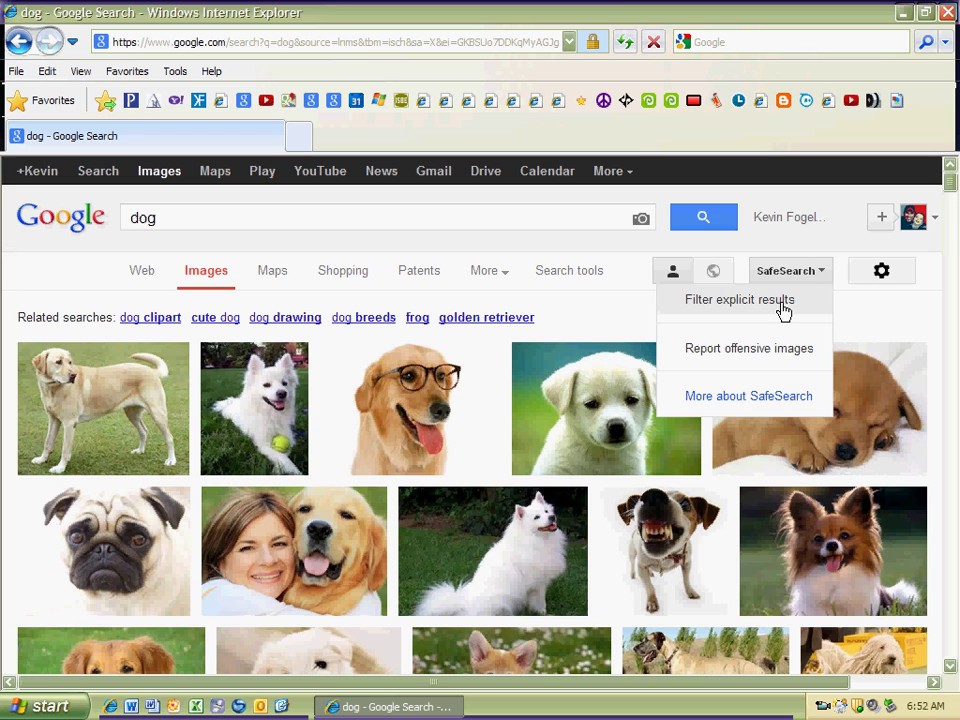
left_click(784, 312)
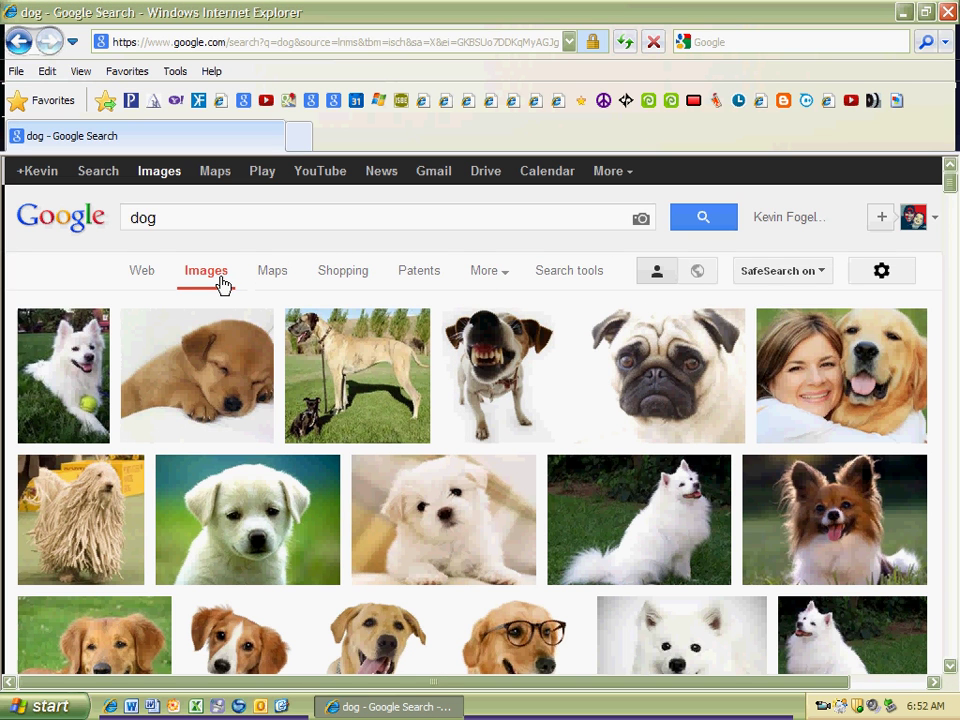
- Set the Search tools Size filter to Large for the dog image results
left_click(549, 277)
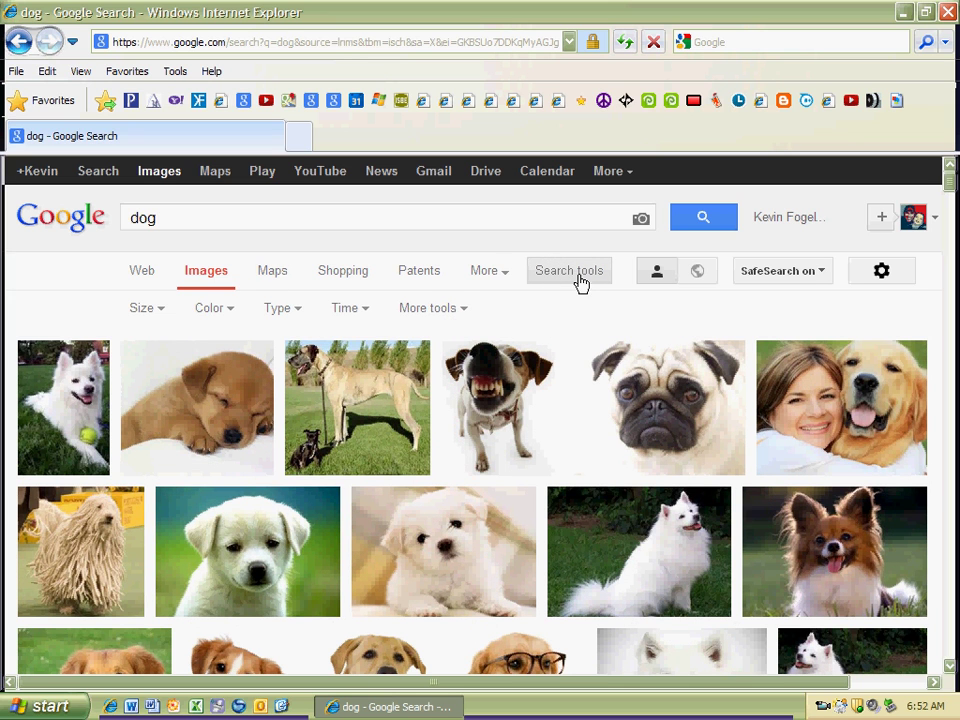
left_click(155, 309)
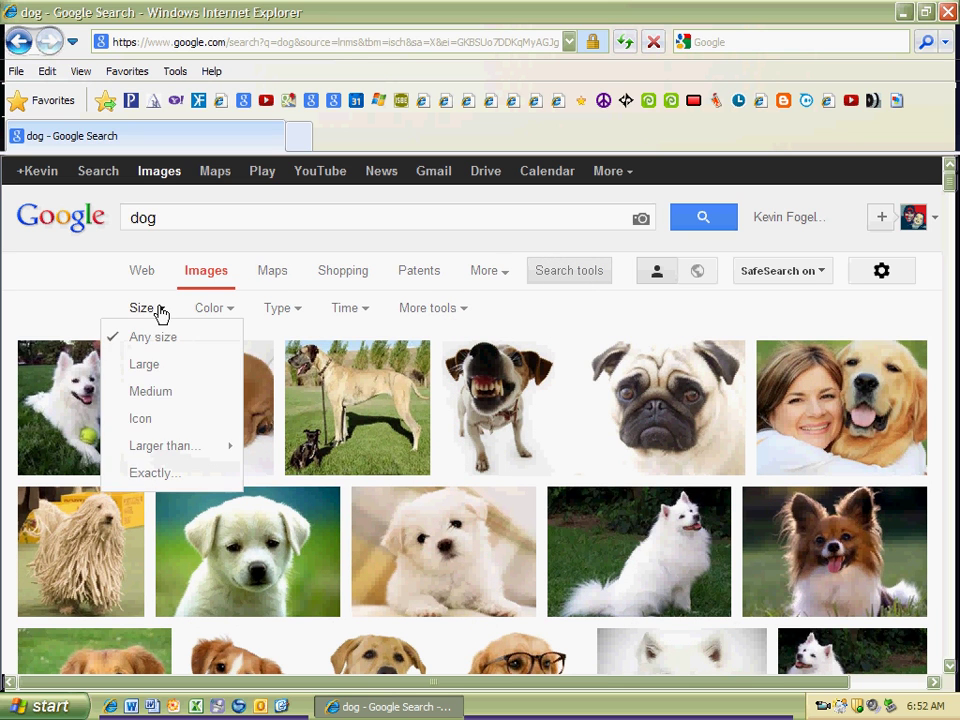
left_click(150, 366)
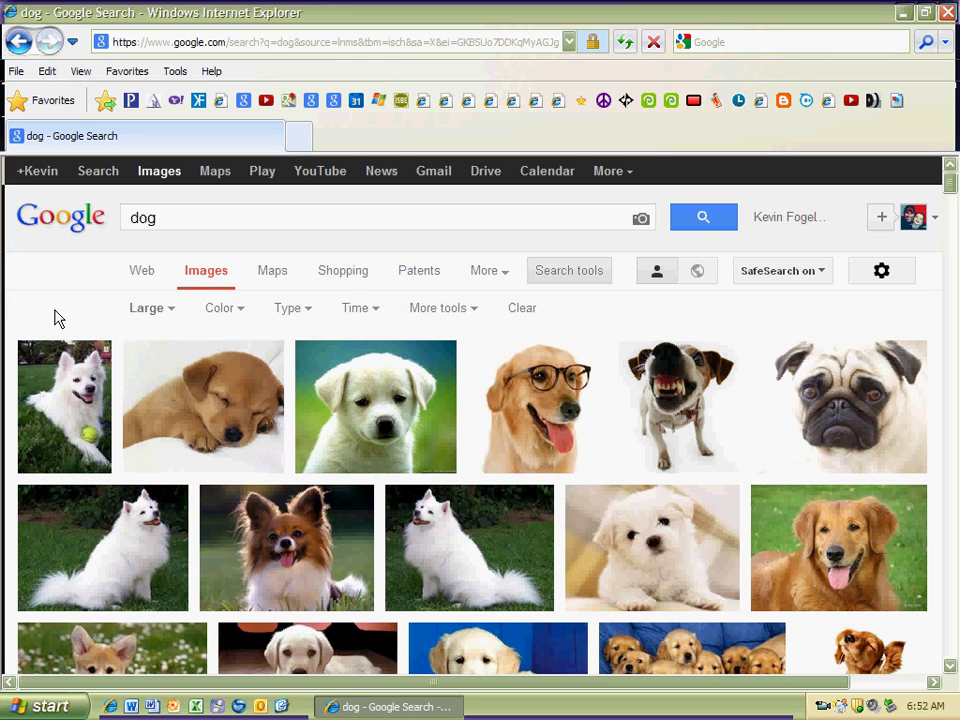
left_click(161, 312)
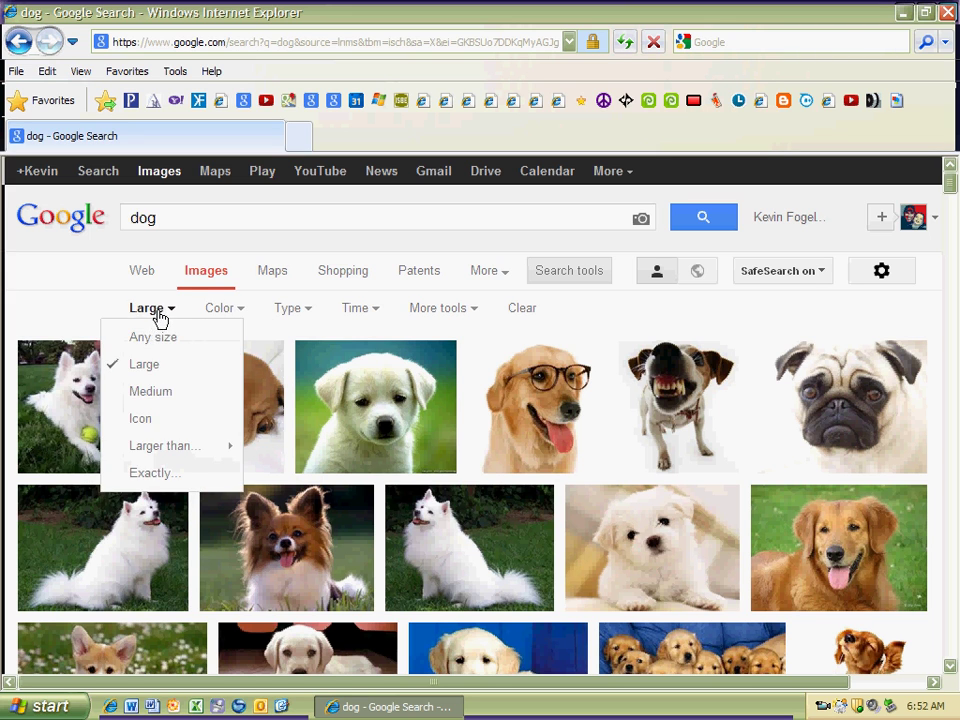
- Scroll down to Page 4 and preview the two-puppies photo, 1024 × 768 from plentifulpet.com
left_click(36, 306)
scroll(853, 246, "down", 2)
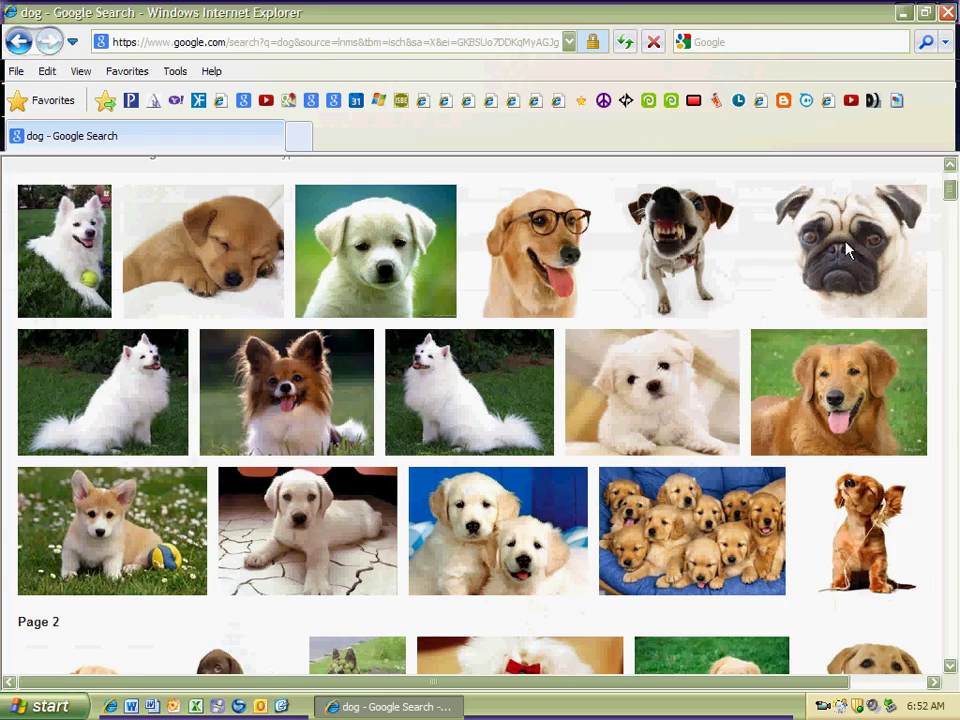
scroll(845, 249, "down", 4)
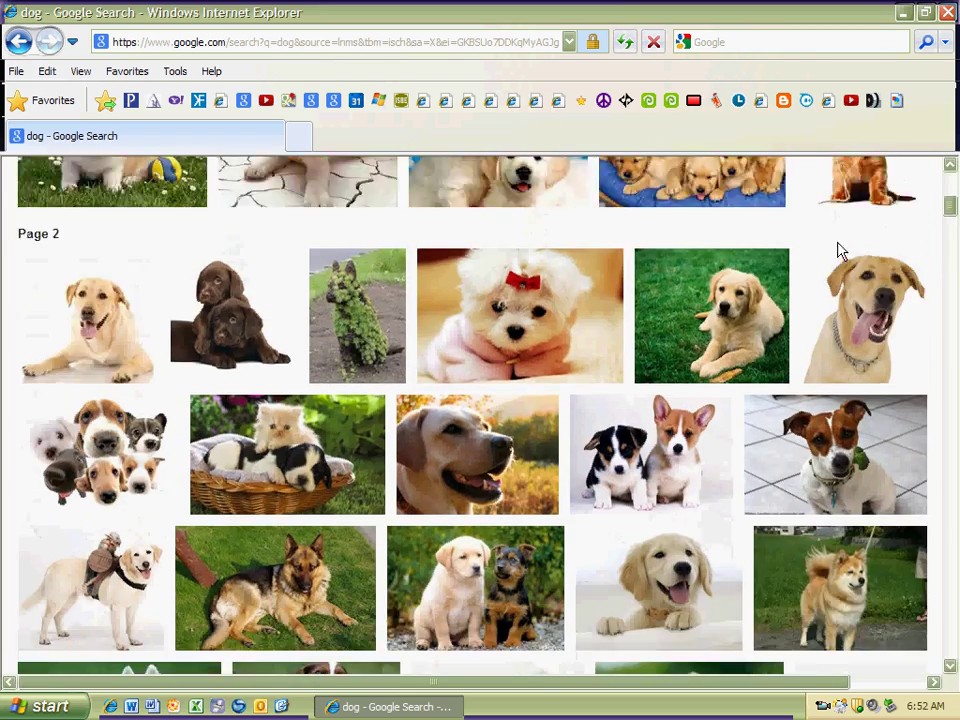
scroll(838, 249, "down", 2)
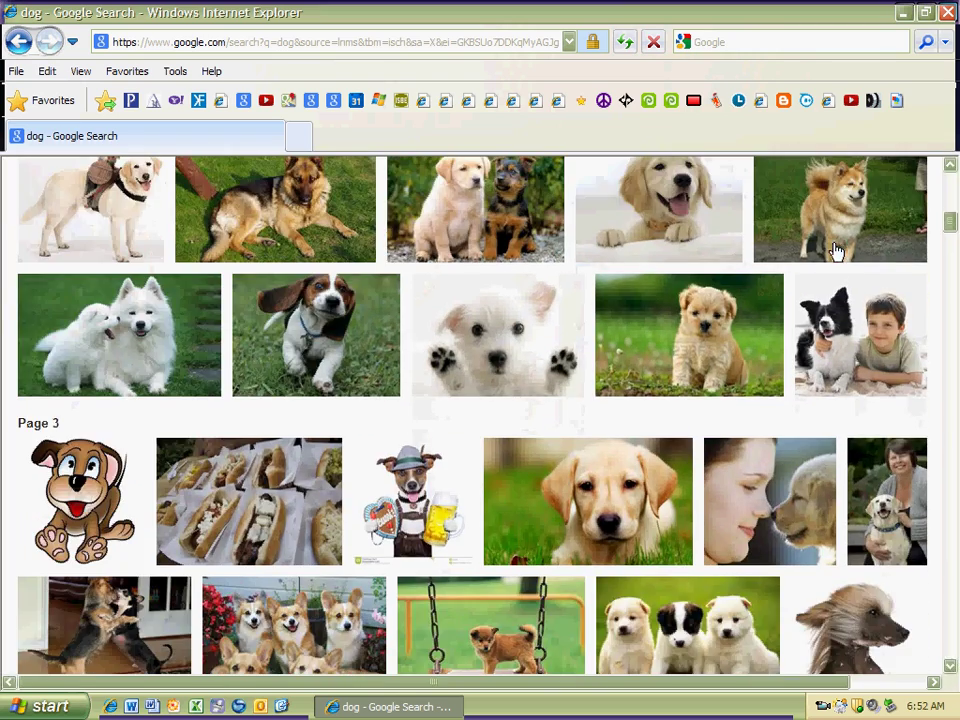
left_click_drag(950, 220, 949, 253)
mouse_move(879, 274)
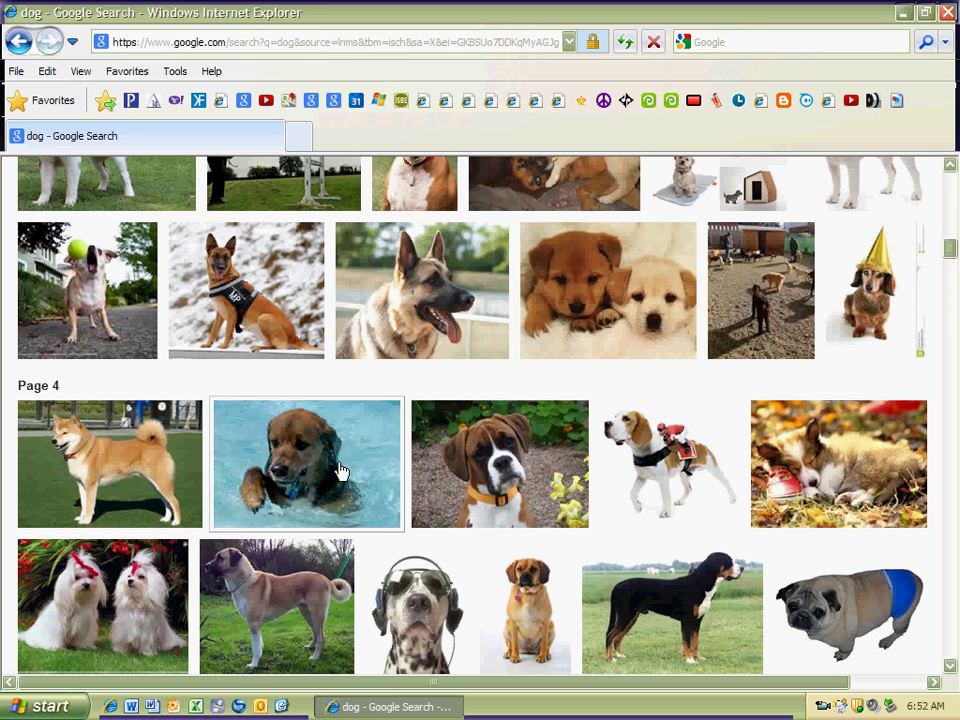
mouse_move(322, 476)
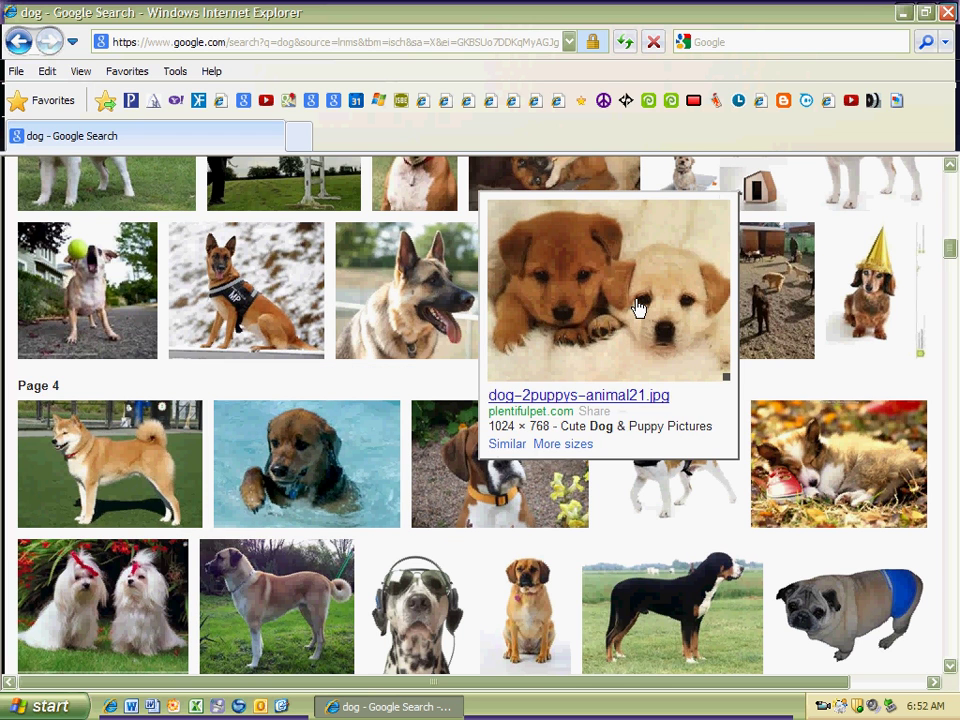
- Open the full-size dog-2puppys-animal21.jpg, zoom it to actual size, then fit it to the window
left_click(635, 310)
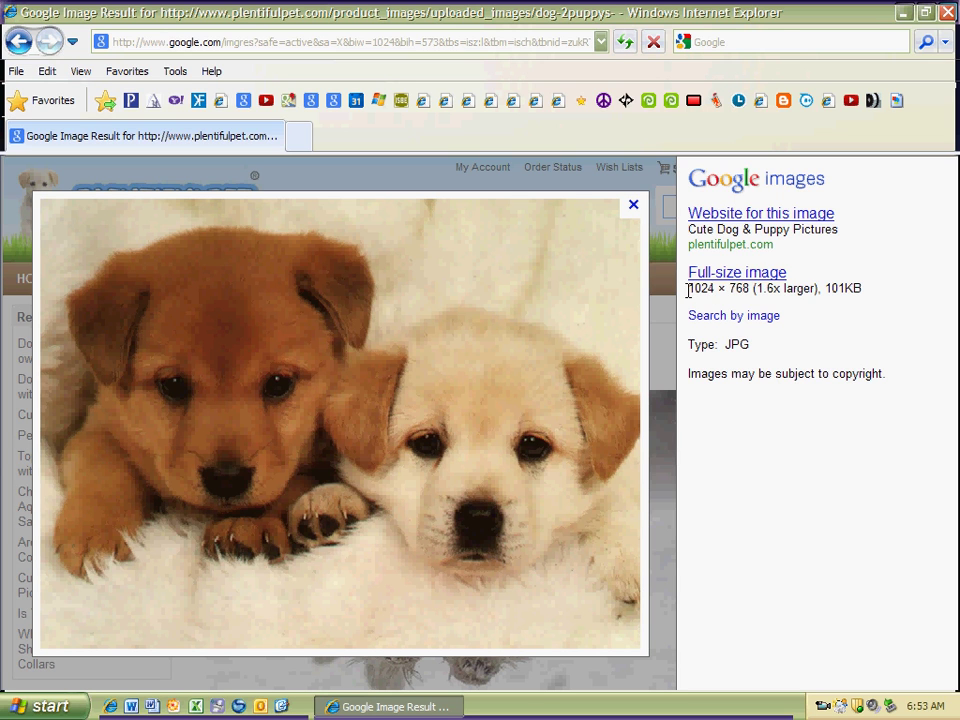
left_click_drag(687, 290, 862, 290)
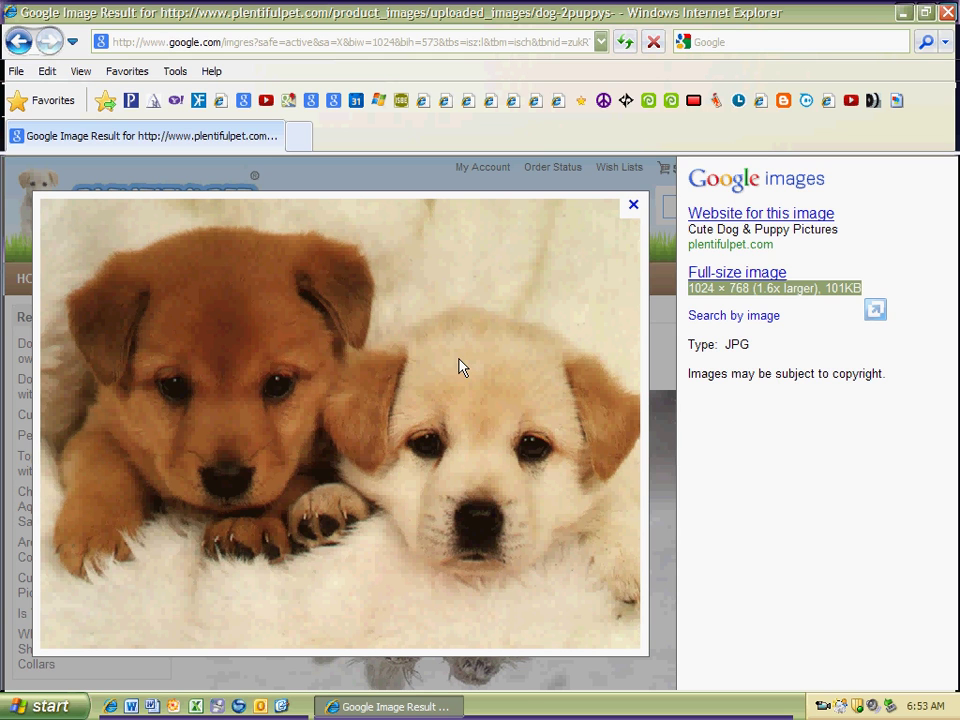
left_click(760, 276)
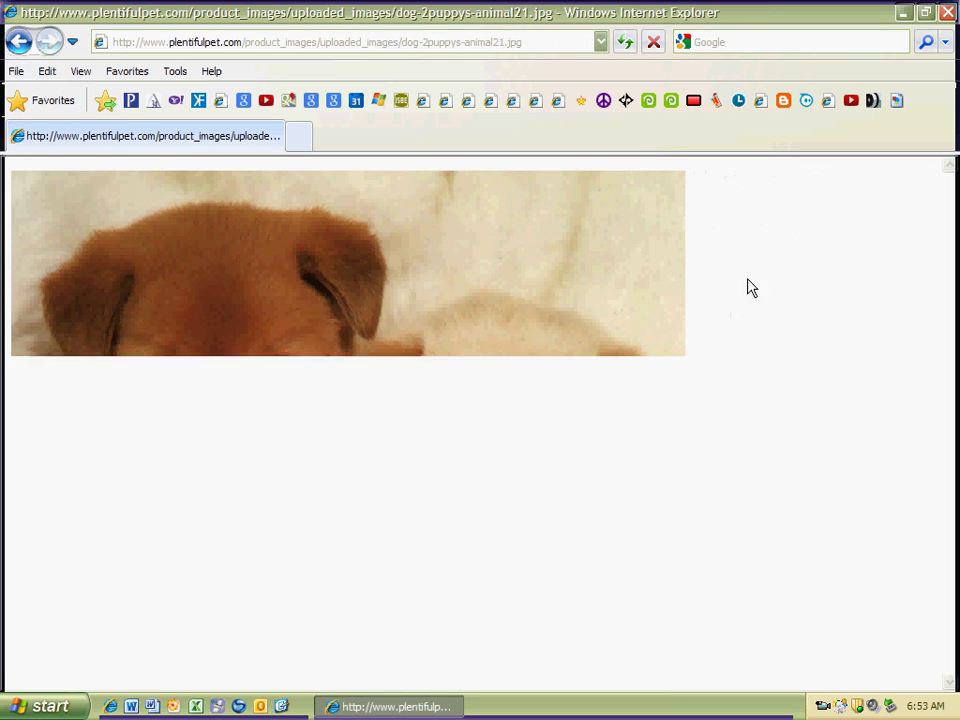
left_click(304, 312)
left_click(337, 344)
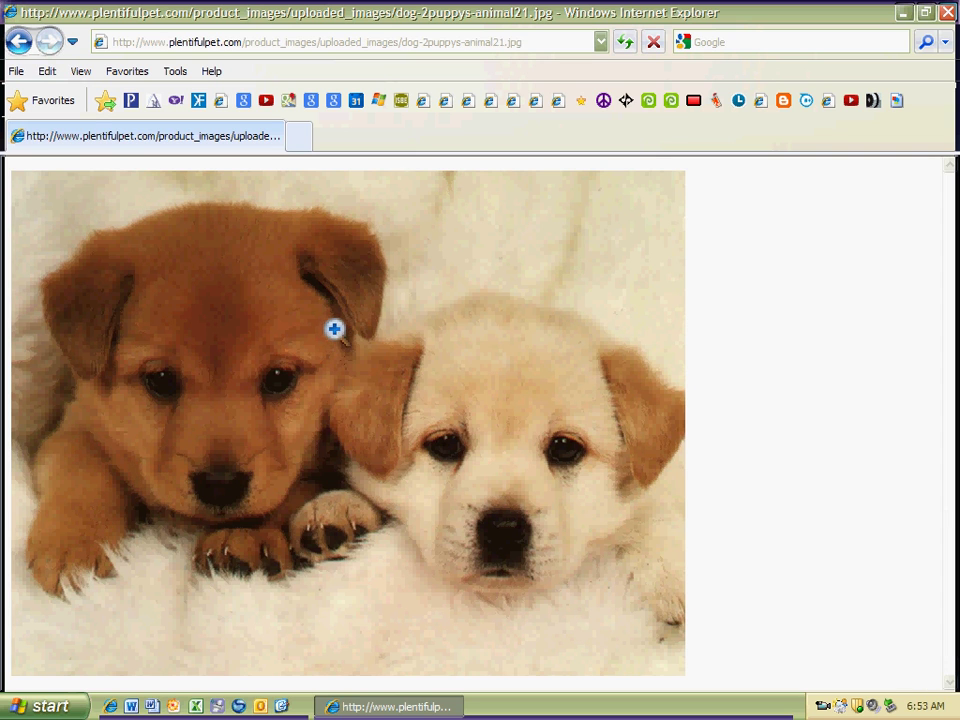
- Save the puppy picture with Save Picture As to My Documents as the JPEG Dogs1
right_click(326, 328)
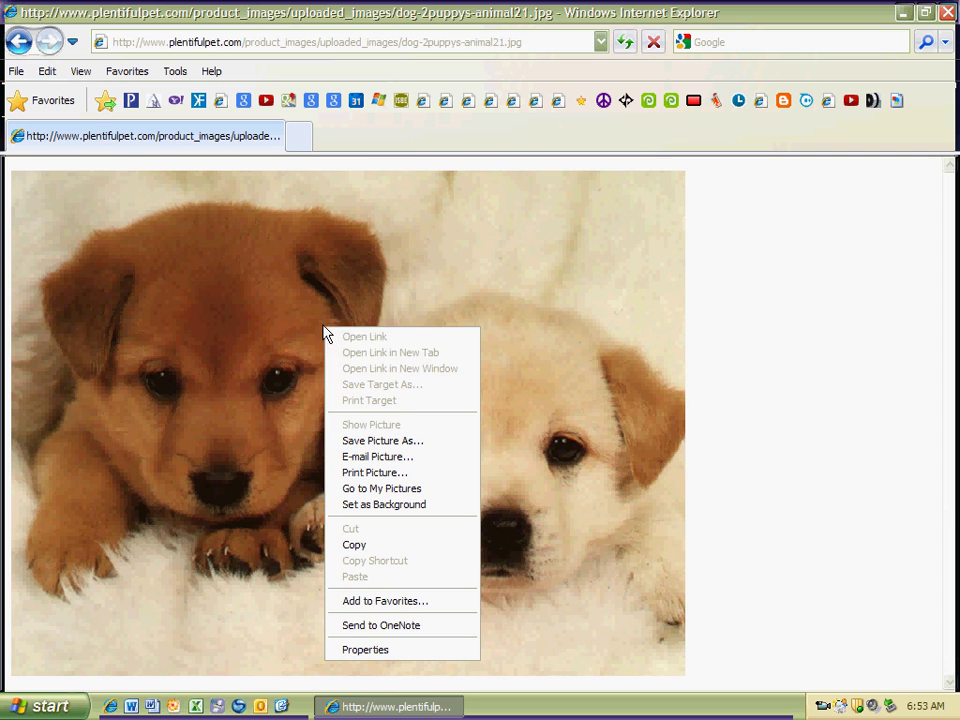
left_click(368, 443)
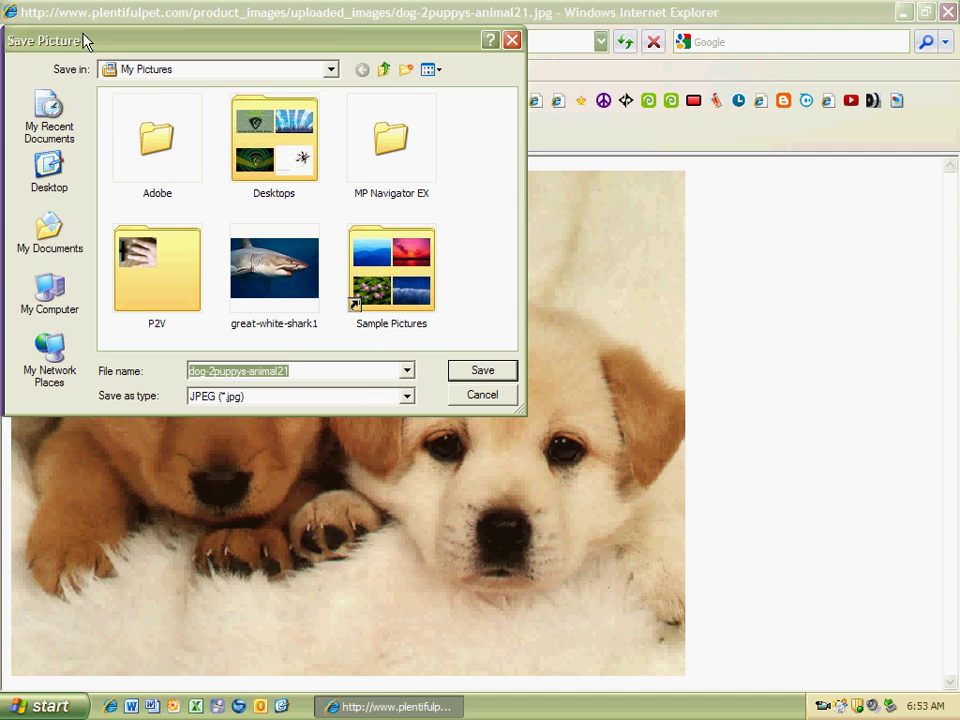
left_click_drag(90, 44, 181, 152)
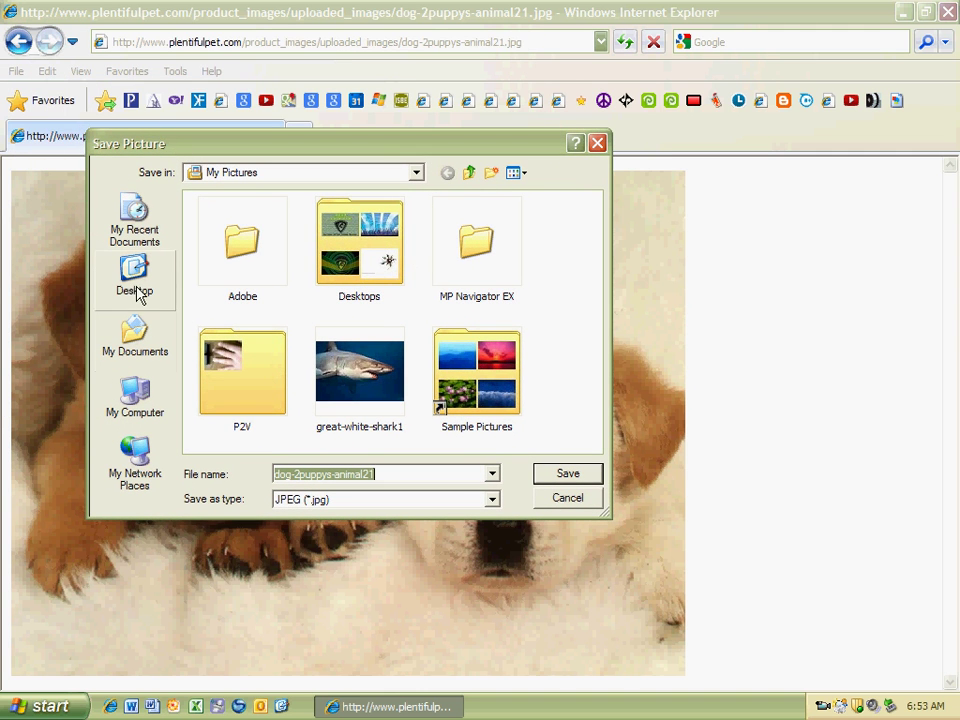
left_click(131, 338)
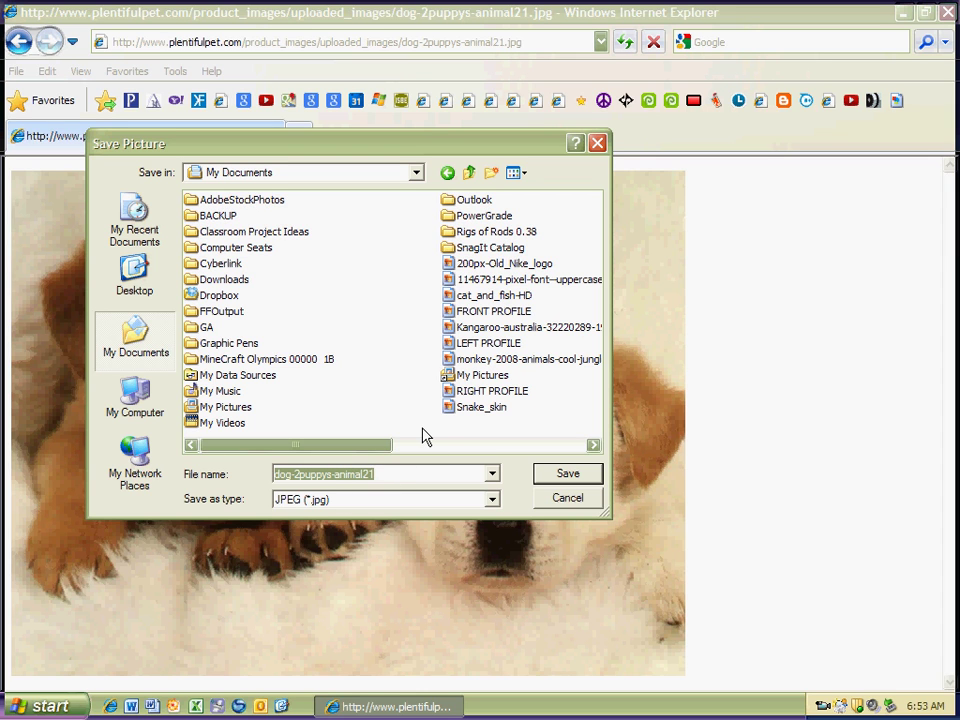
type("Dogs1")
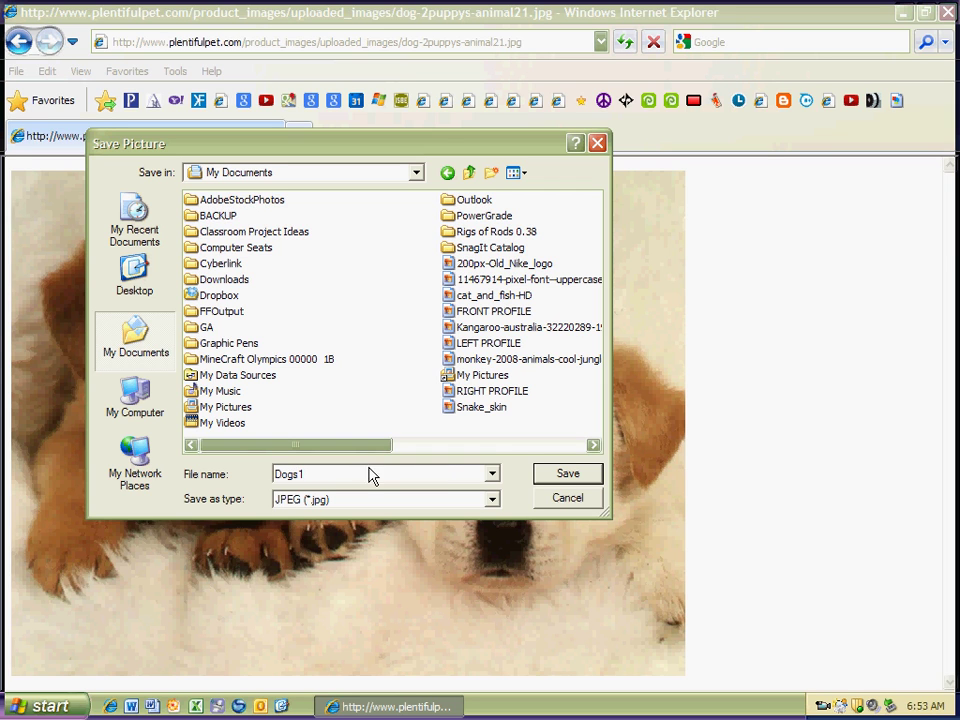
left_click(565, 478)
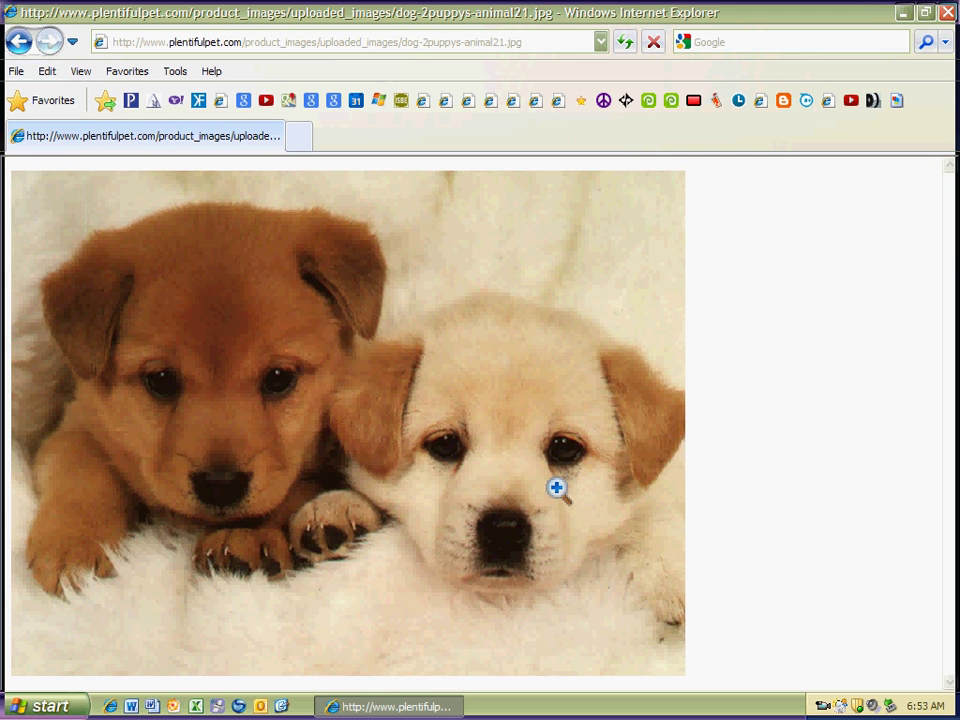
- Minimize the browser, browse via My Computer to My Documents, and open Dogs1 in the viewer
left_click(903, 12)
double_click(33, 24)
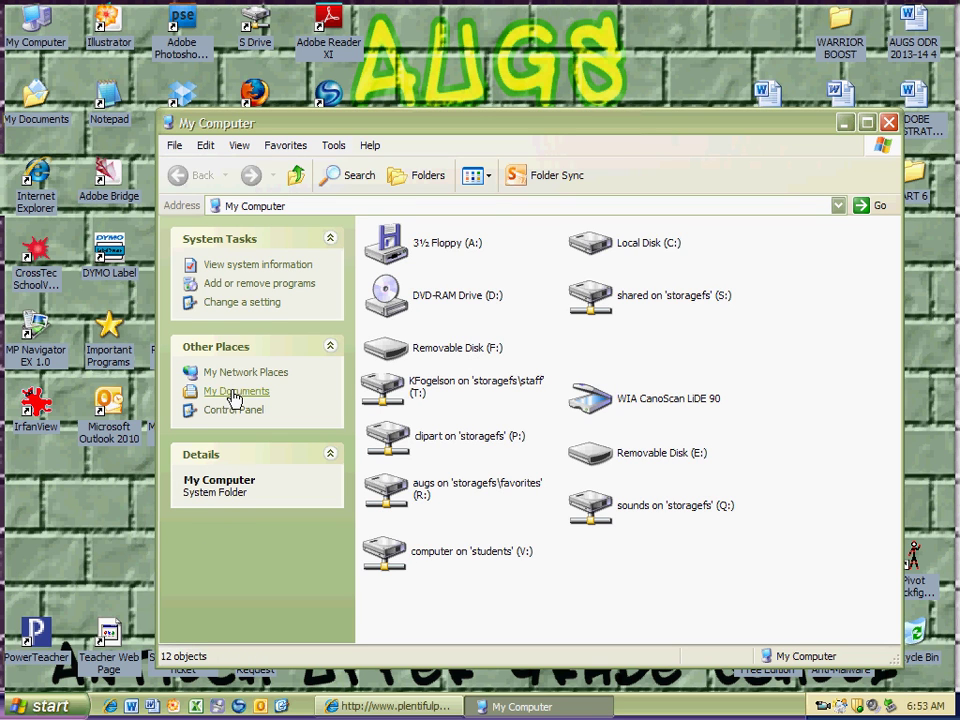
left_click(233, 394)
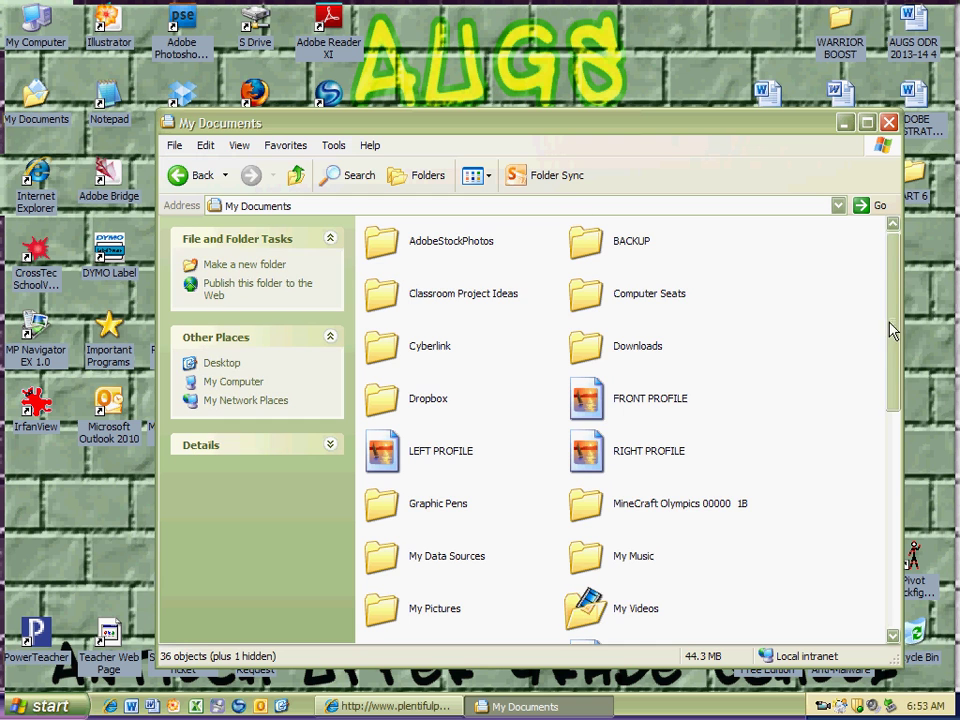
left_click_drag(897, 333, 906, 543)
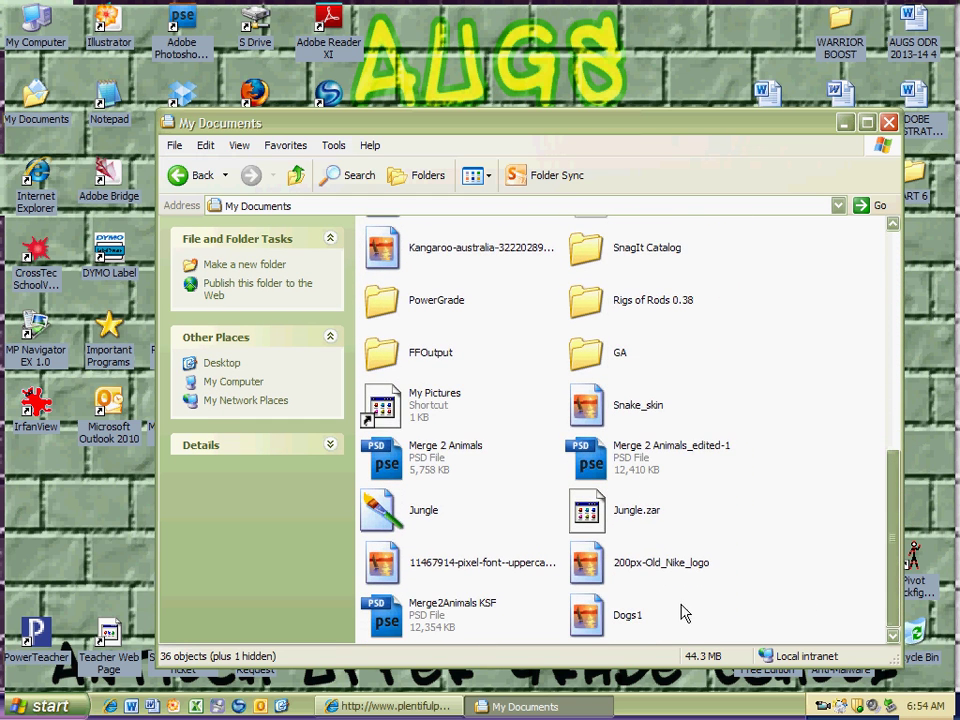
double_click(608, 615)
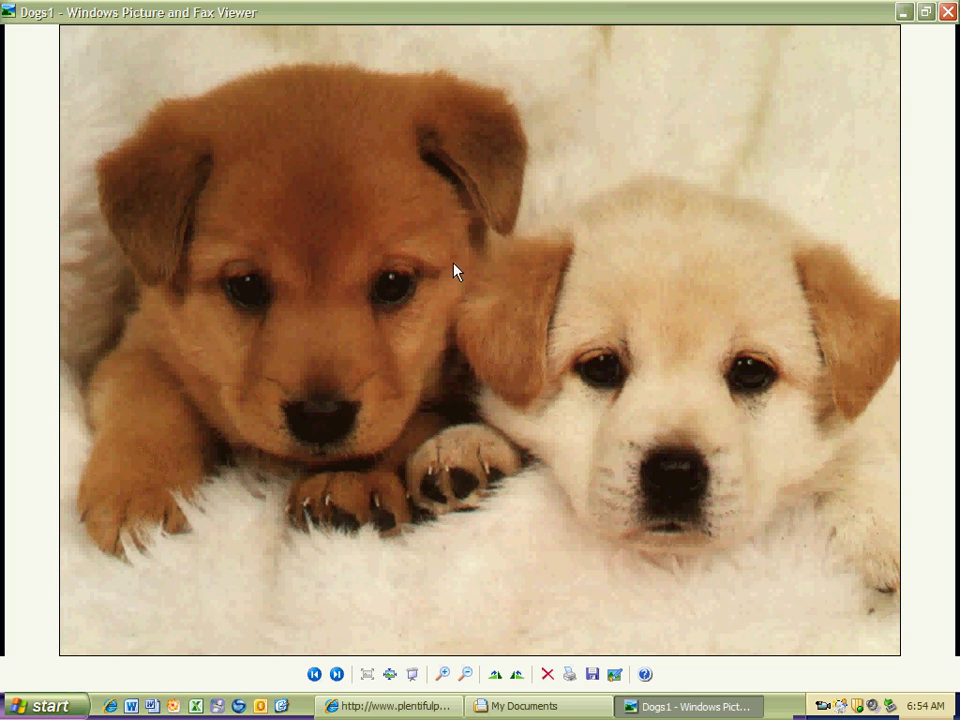
- Close the viewer, open Dogs1's Open With chooser, and select Adobe Photoshop Elements (Editor)
left_click(947, 12)
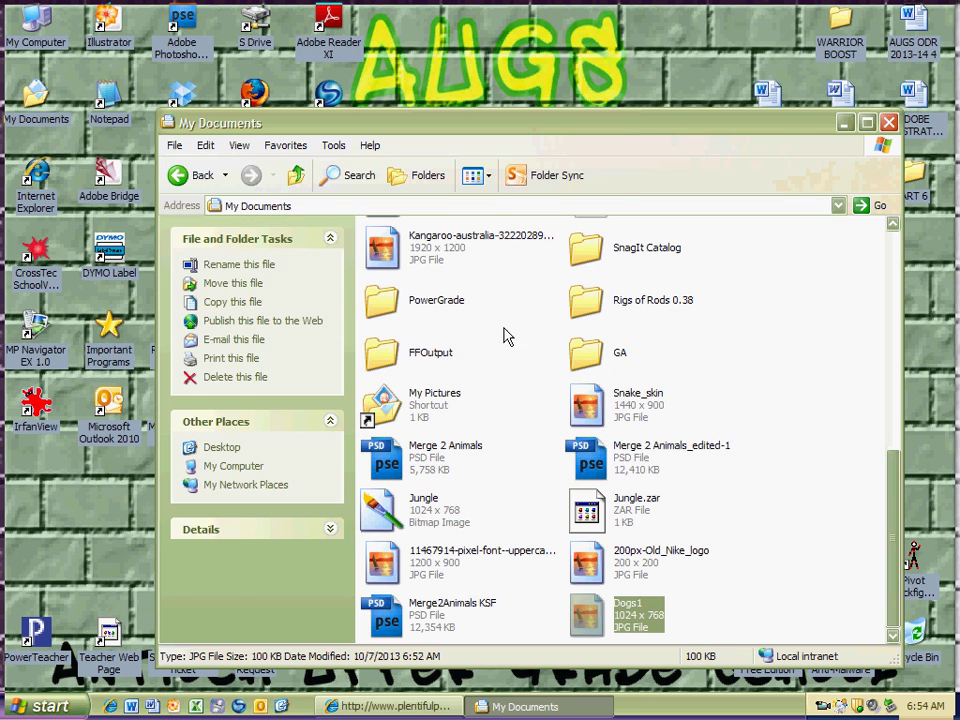
left_click(888, 122)
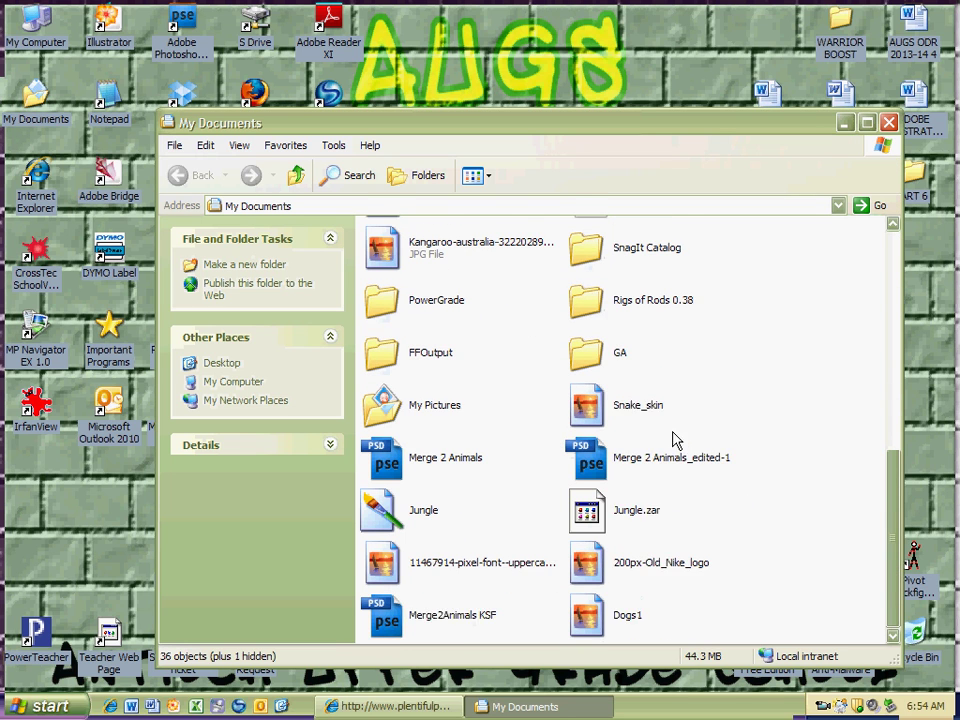
left_click(626, 613)
right_click(622, 608)
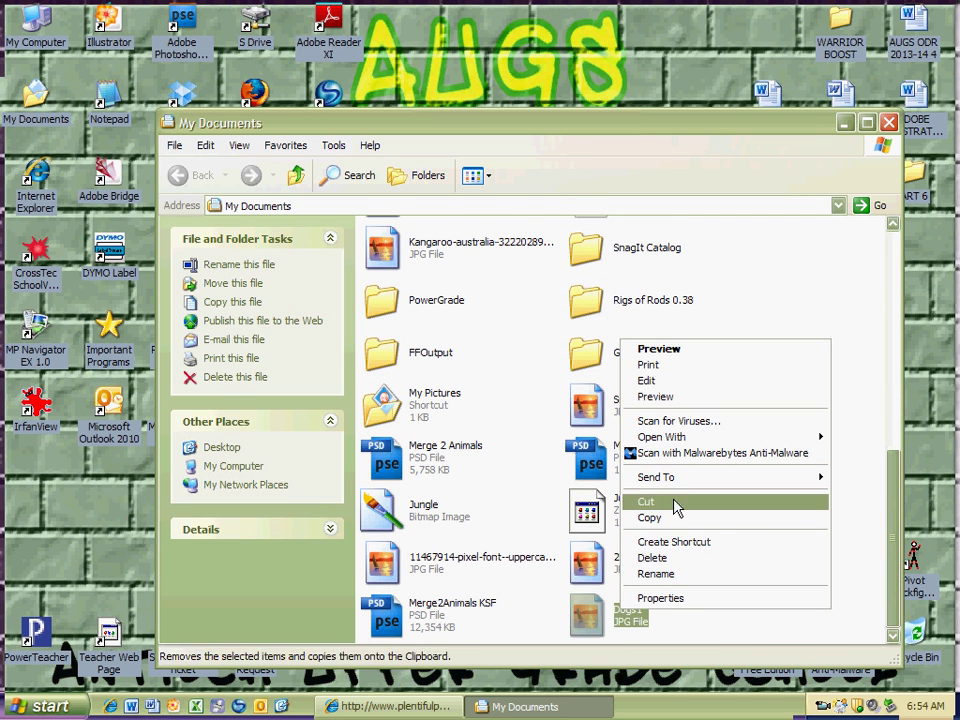
mouse_move(683, 440)
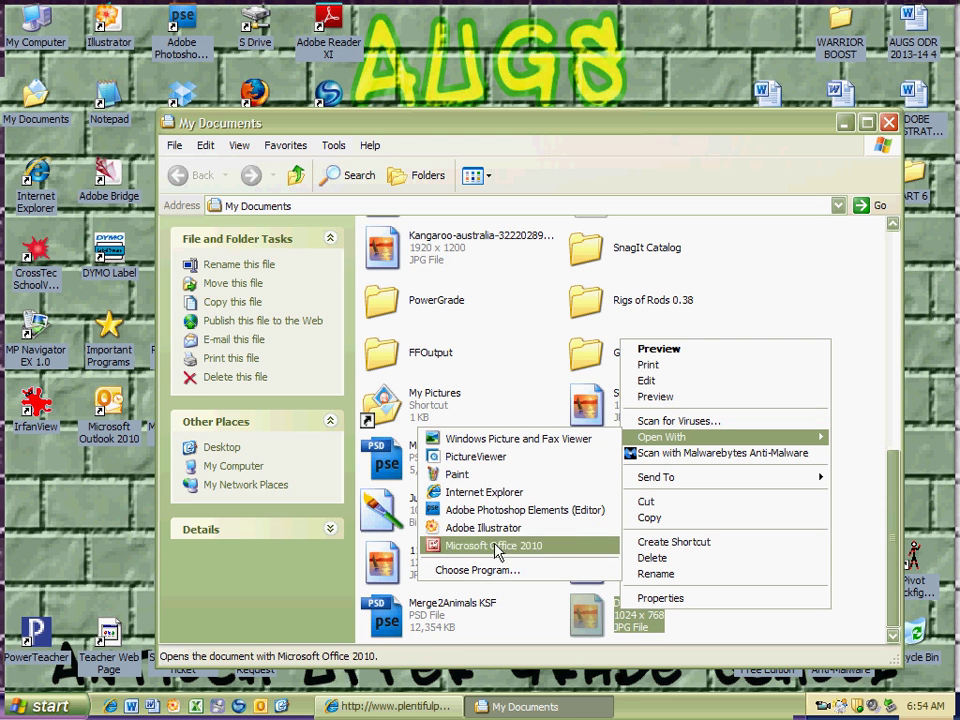
left_click(487, 570)
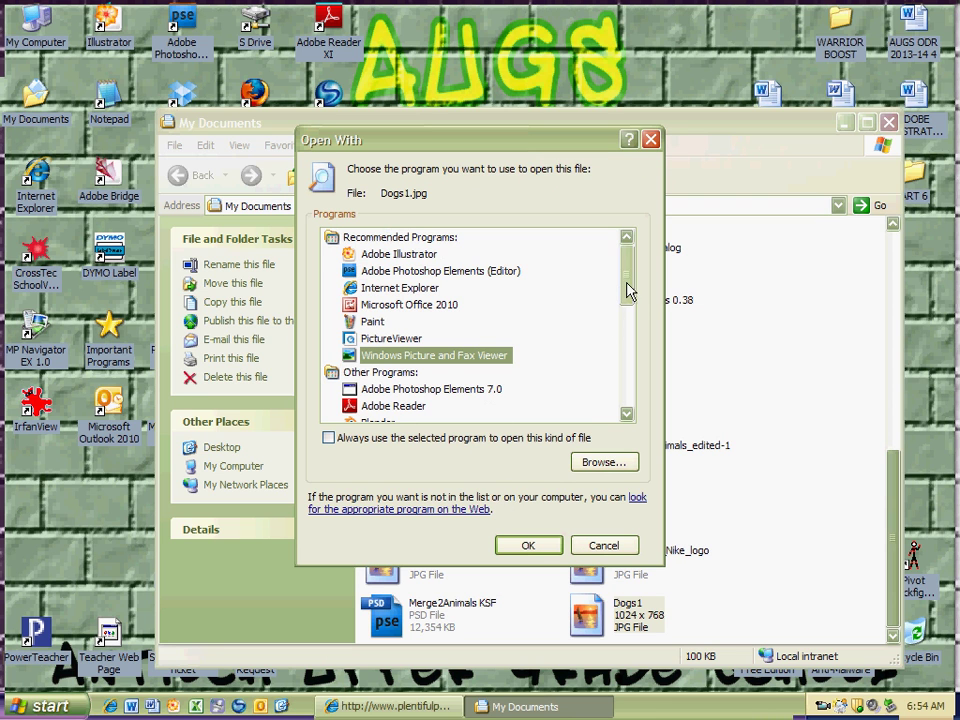
left_click_drag(628, 293, 590, 268)
left_click(509, 272)
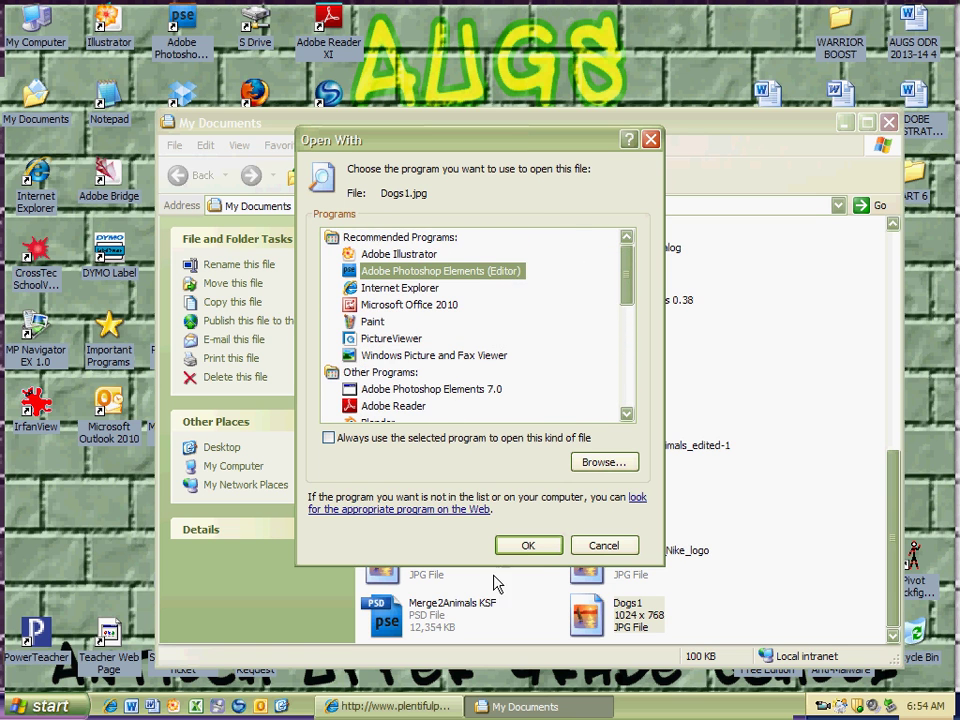
left_click(540, 545)
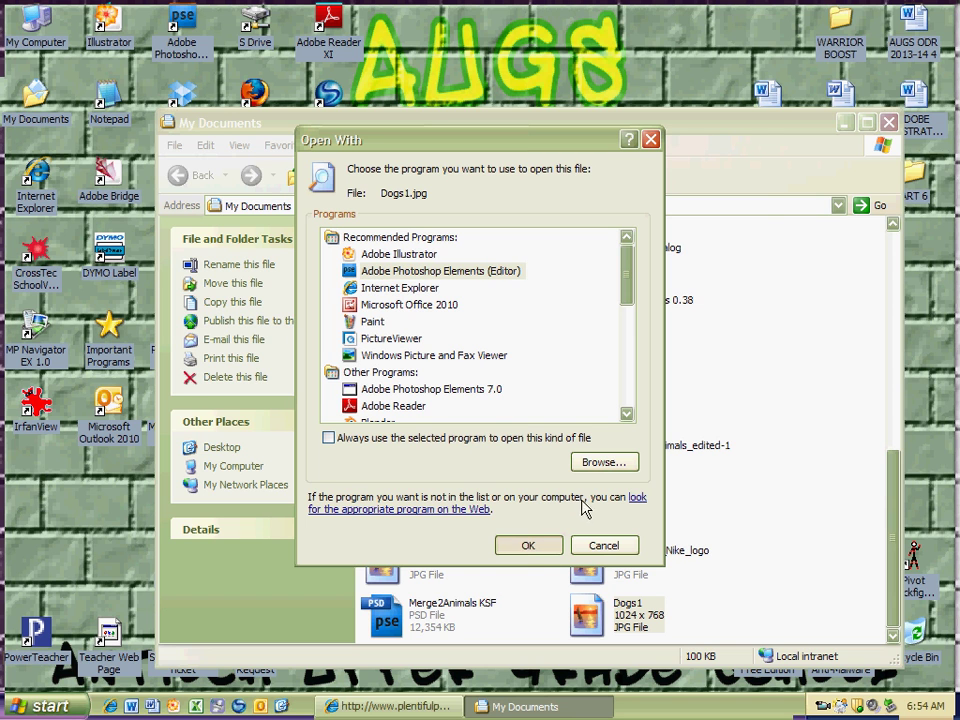